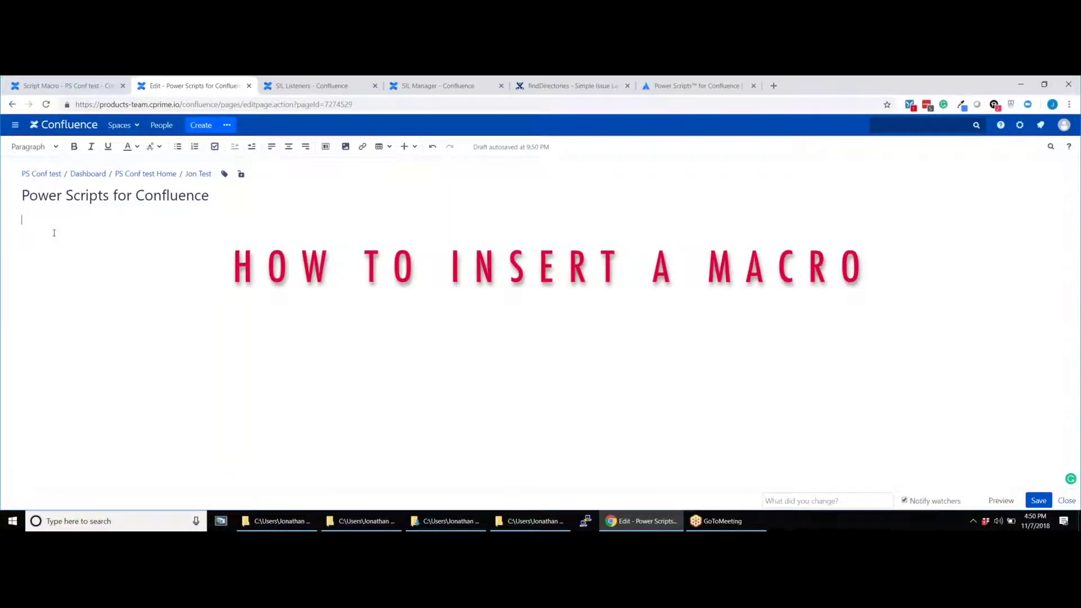
Search Other macros for 'SIL' to list Sil condition, inline script, script and table.
{"action": "left_click", "coordinate": [416, 147]}
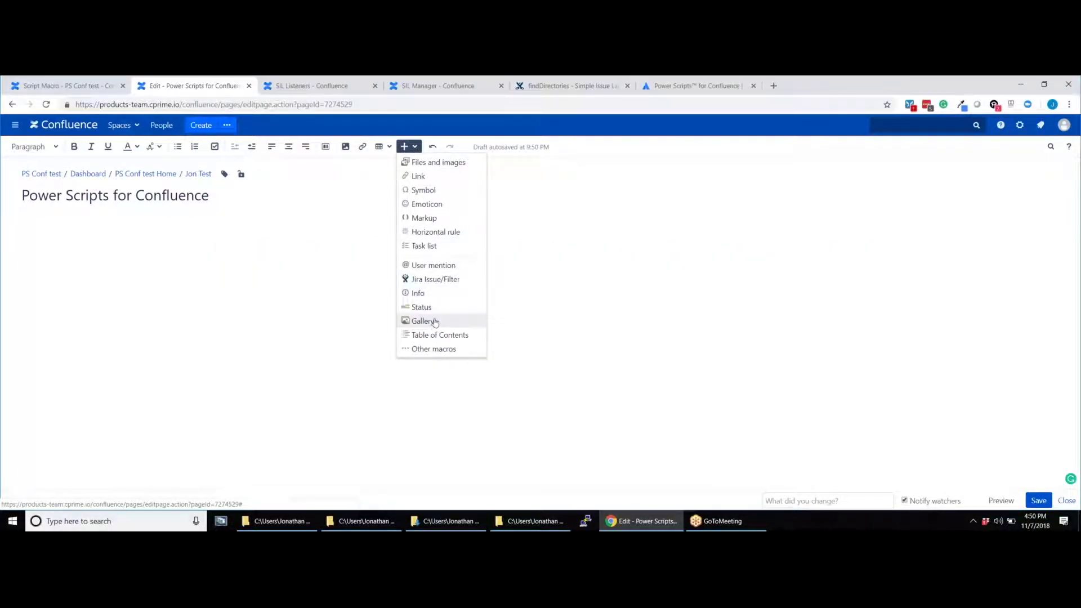
{"action": "left_click", "coordinate": [431, 350]}
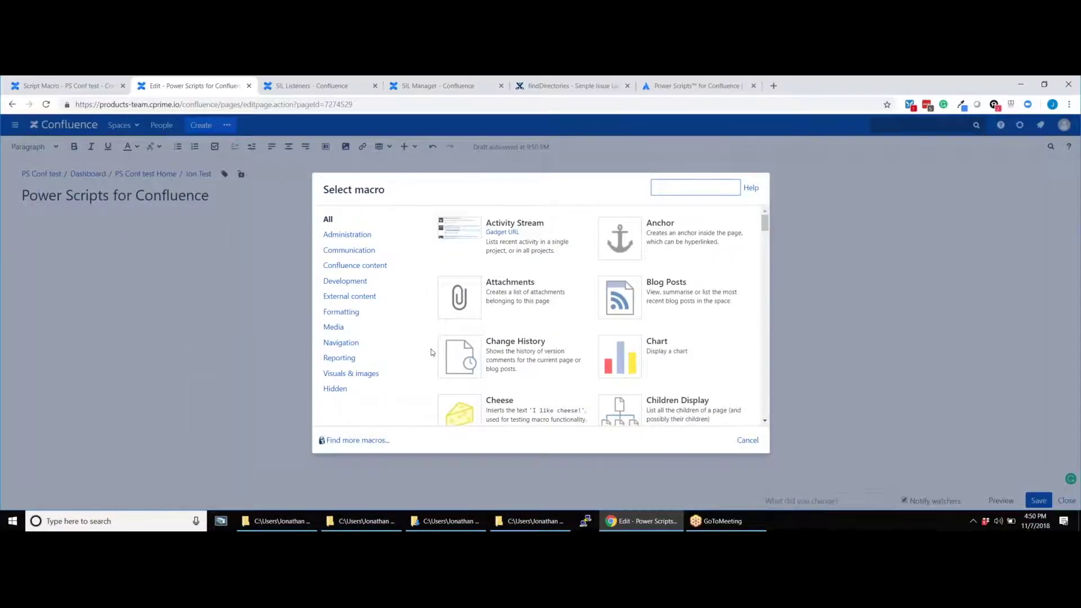
{"action": "type", "text": "SIL"}
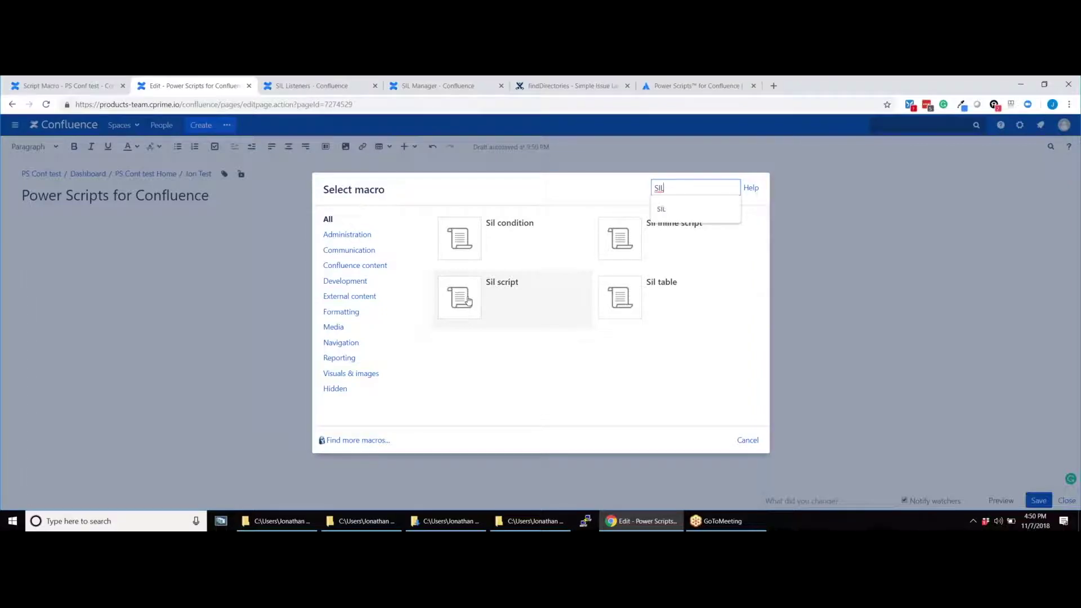
{"action": "key", "text": "ctrl+a"}
{"action": "key", "text": "BackSpace"}
{"action": "type", "text": "SIL"}
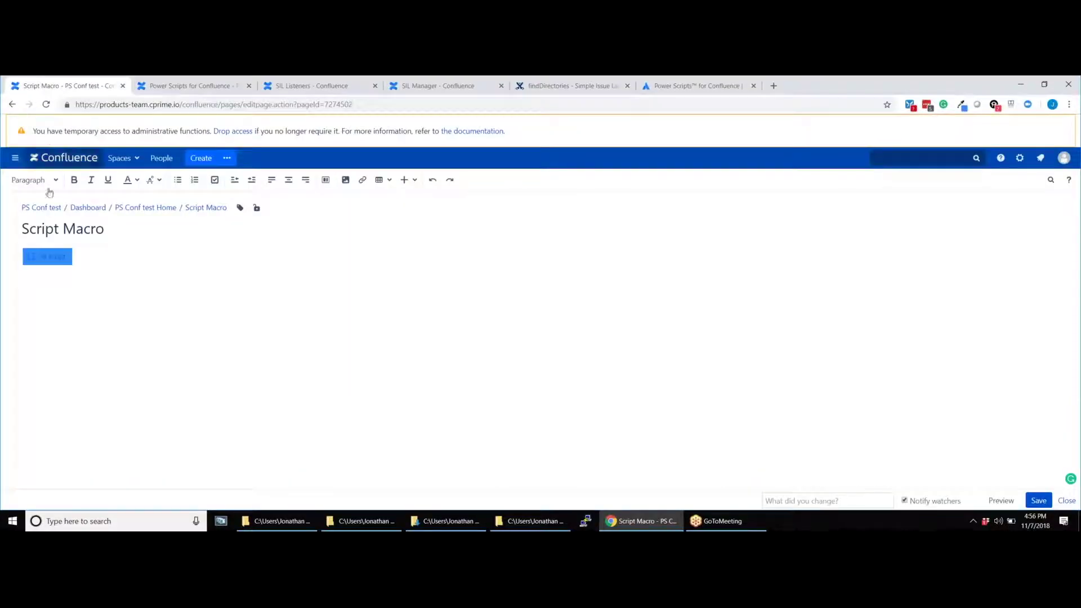
Confirm the Sil script macro runs PageStandardFields.sil with input PCT, Script Macro, then save the page.
{"action": "left_click", "coordinate": [48, 256]}
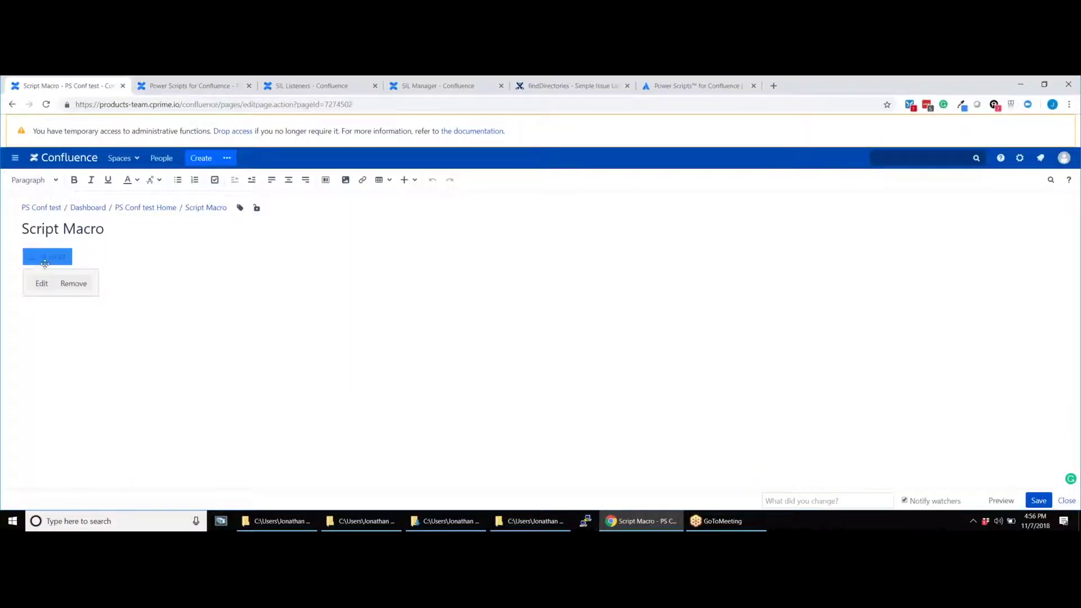
{"action": "left_click", "coordinate": [41, 283]}
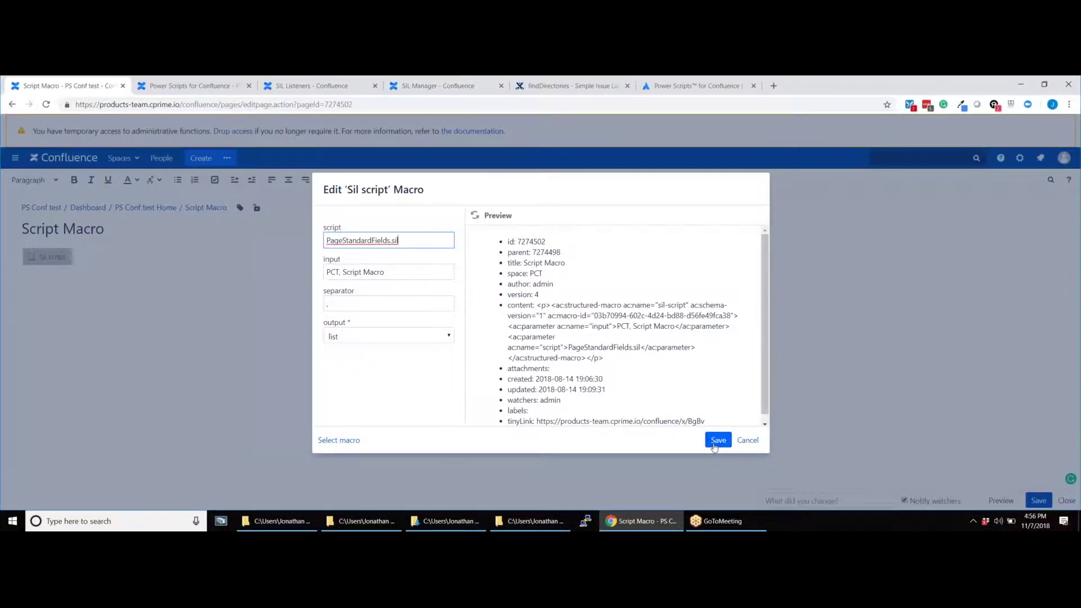
{"action": "left_click", "coordinate": [718, 441]}
{"action": "left_click", "coordinate": [1039, 501]}
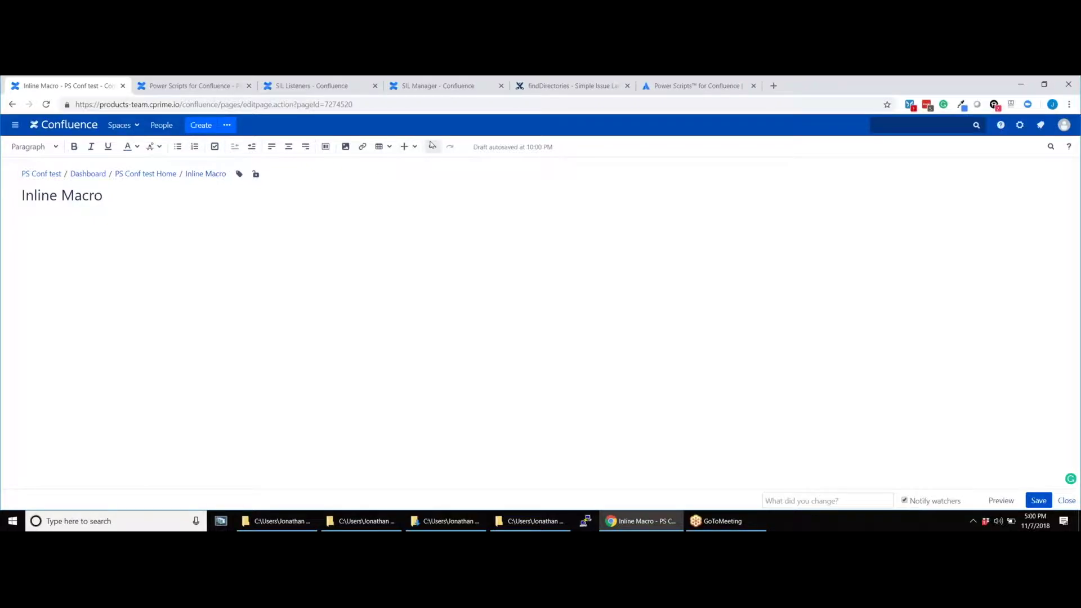
Insert a Sil inline script macro, paste its greeting-and-date SIL code, and save the Inline Macro page.
{"action": "left_click", "coordinate": [410, 149]}
{"action": "left_click", "coordinate": [412, 150]}
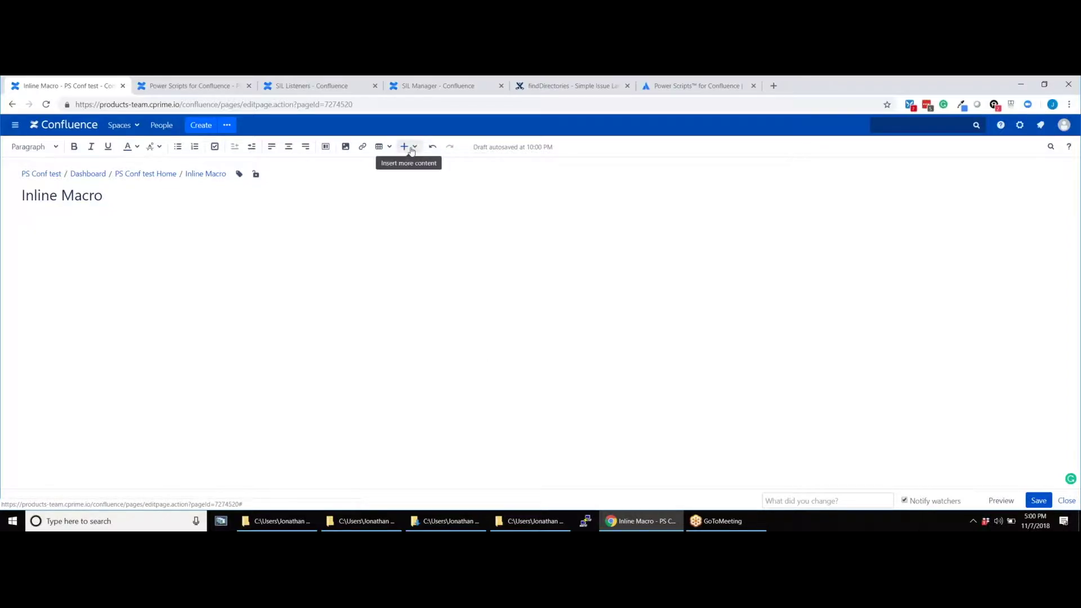
{"action": "left_click", "coordinate": [412, 148]}
{"action": "left_click", "coordinate": [437, 350]}
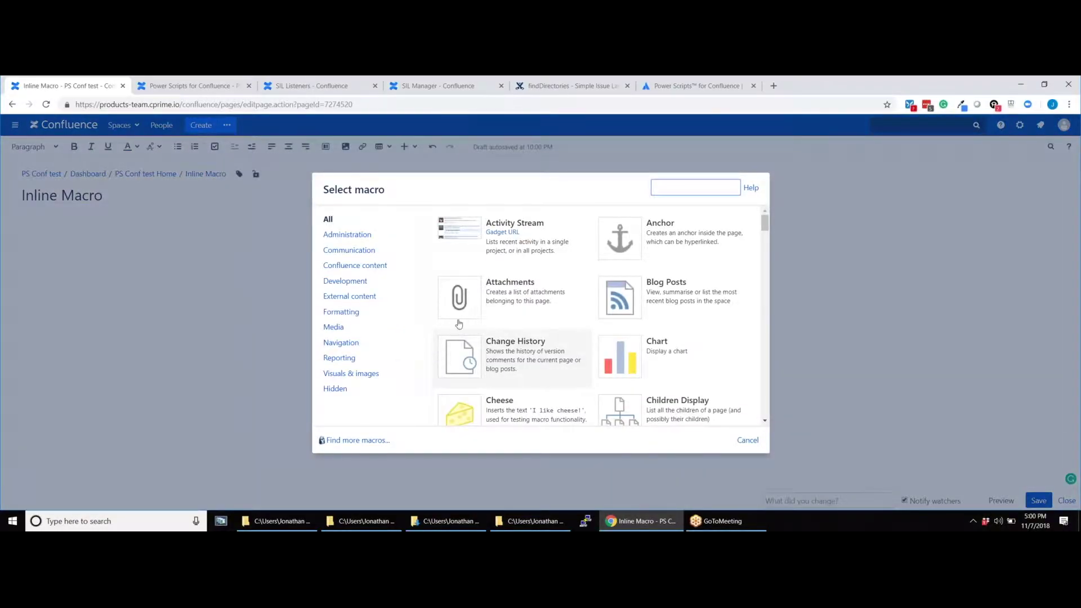
{"action": "type", "text": "SIL"}
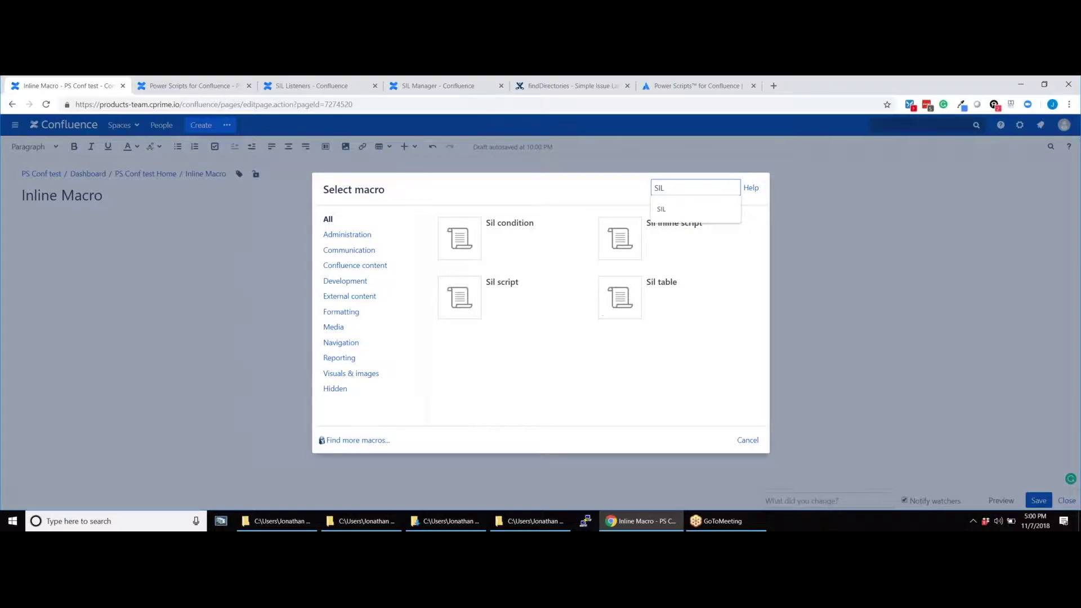
{"action": "left_click", "coordinate": [625, 234]}
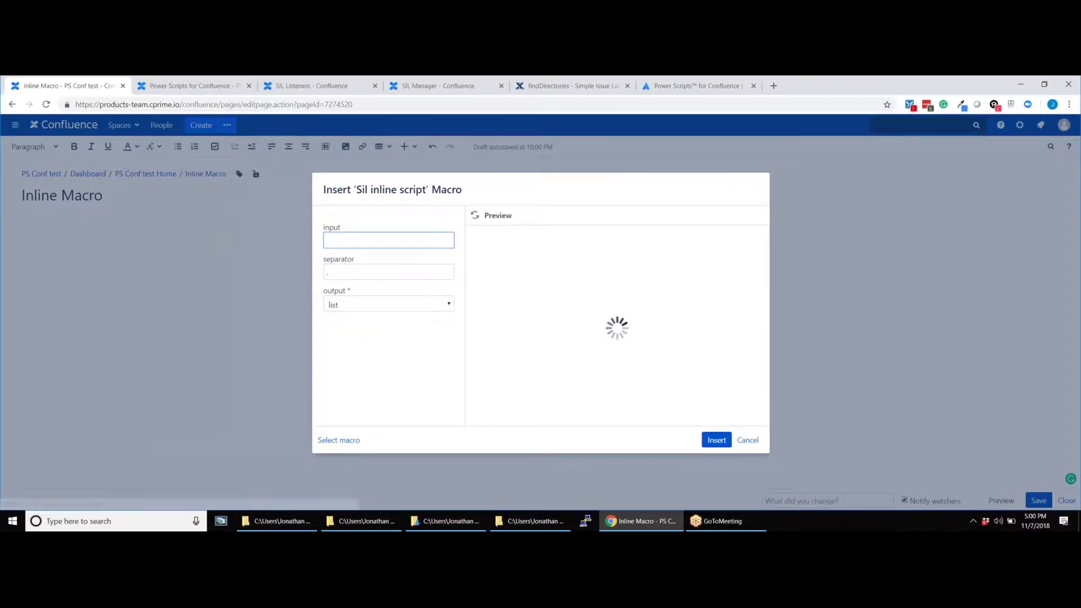
{"action": "left_click", "coordinate": [725, 443]}
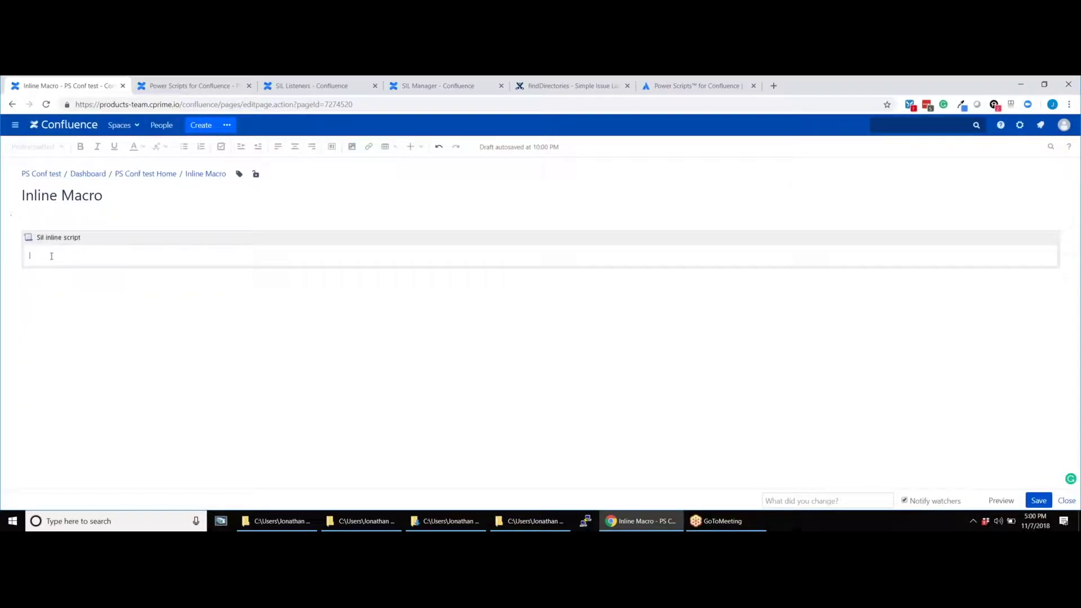
{"action": "type", "text": "return \"Hello \" + \"! Current date is \" + currentDate() + \".\";"}
{"action": "left_click", "coordinate": [1039, 500]}
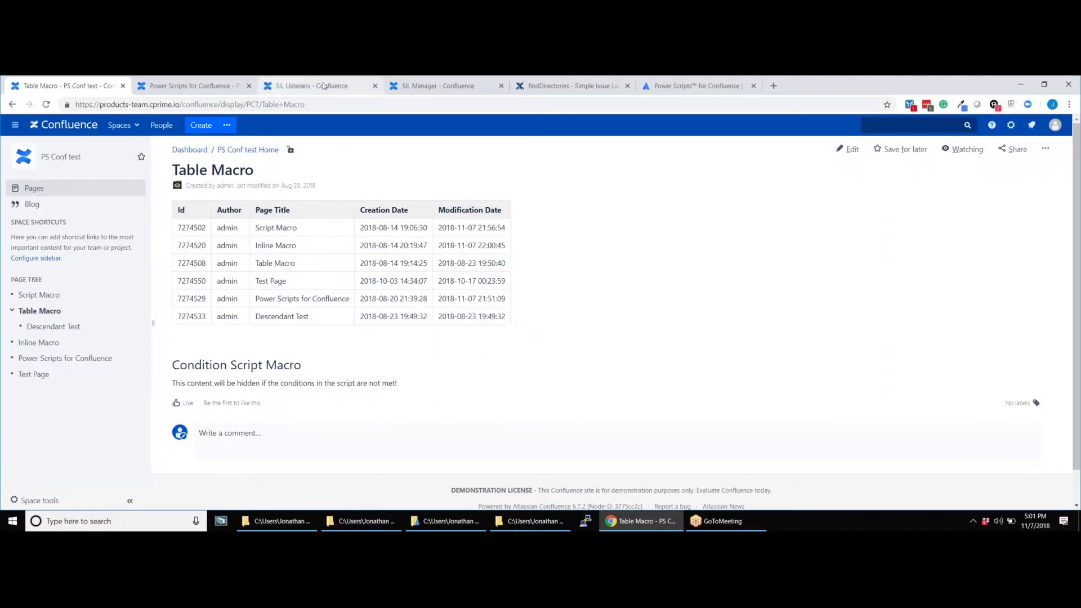
Check CollectDescendants.sil, save the Sil table macro and Table Macro page, then edit the condition macro.
{"action": "left_click", "coordinate": [418, 87]}
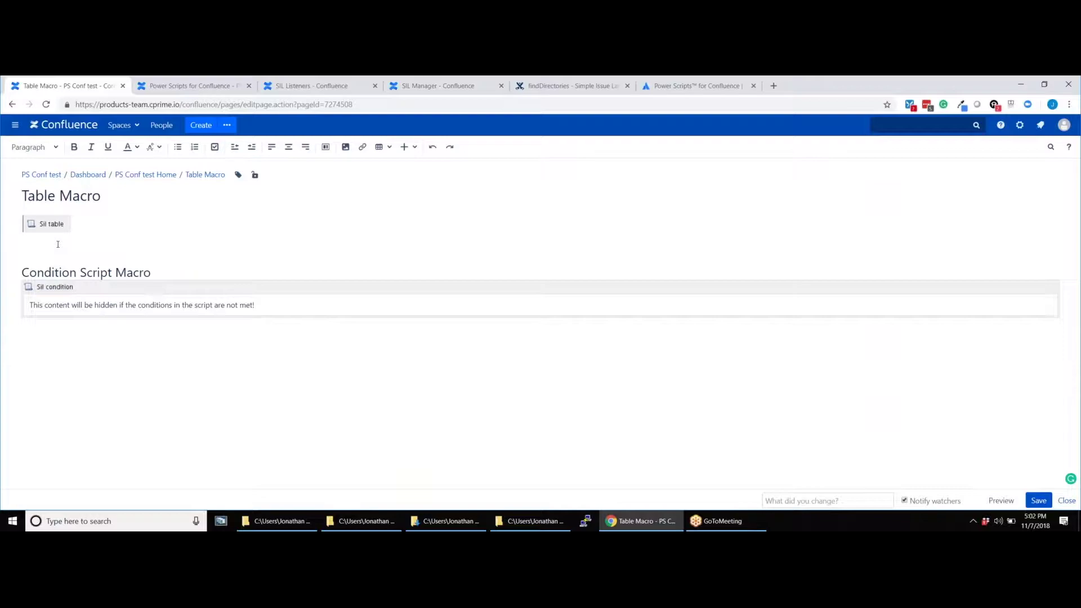
{"action": "left_click", "coordinate": [50, 224]}
{"action": "left_click", "coordinate": [41, 249]}
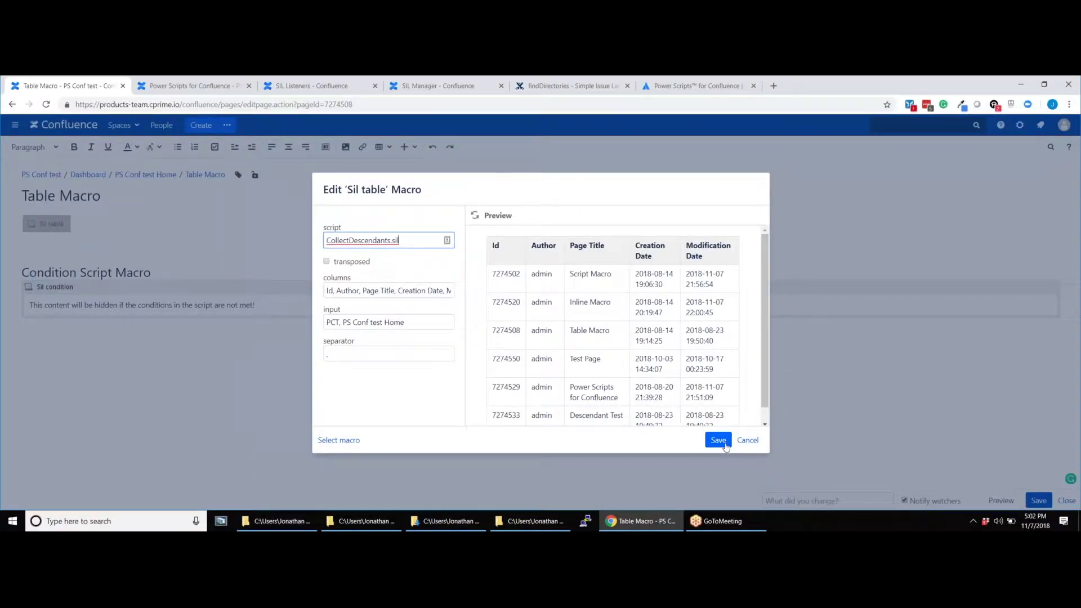
{"action": "left_click", "coordinate": [719, 441]}
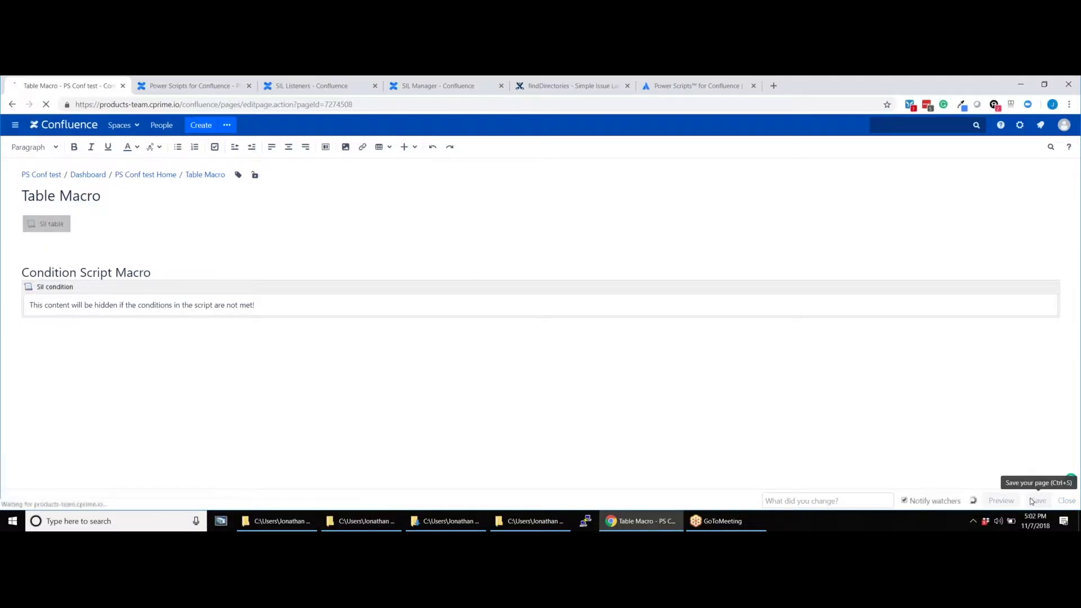
{"action": "left_click", "coordinate": [1038, 499]}
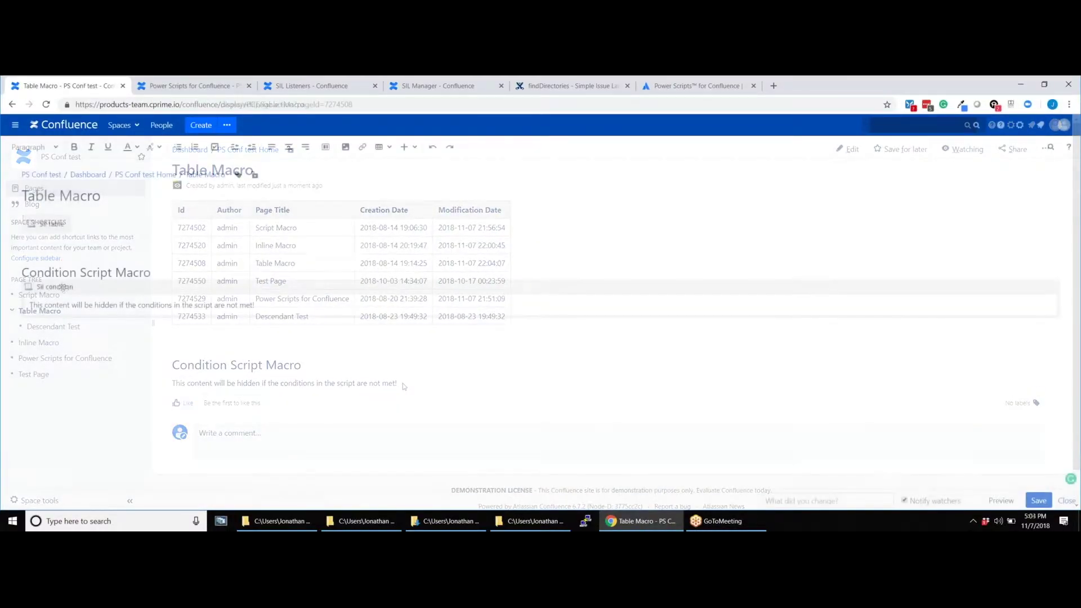
{"action": "triple_click", "coordinate": [72, 309]}
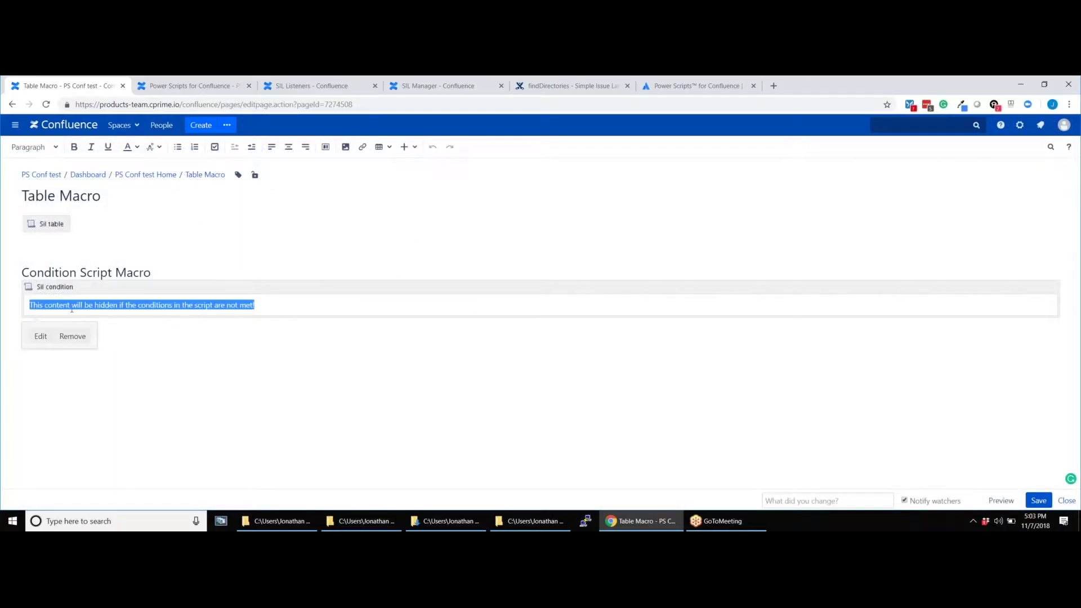
{"action": "left_click", "coordinate": [41, 337]}
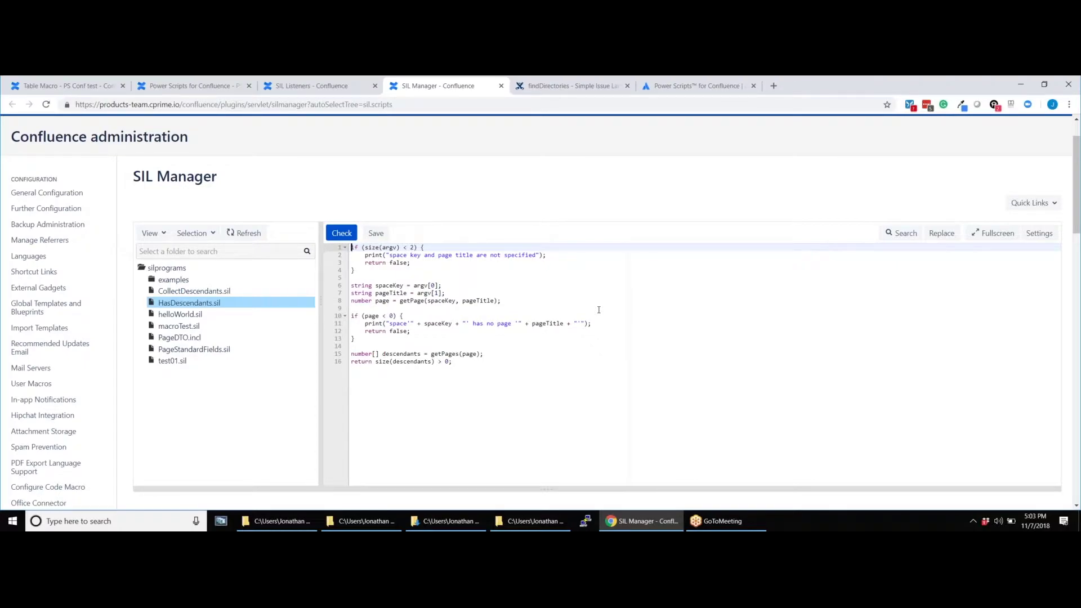
Keep the Sil condition macro on HasDescendants.sil with input PCT, Table Macro, and save the page.
{"action": "left_click", "coordinate": [67, 86]}
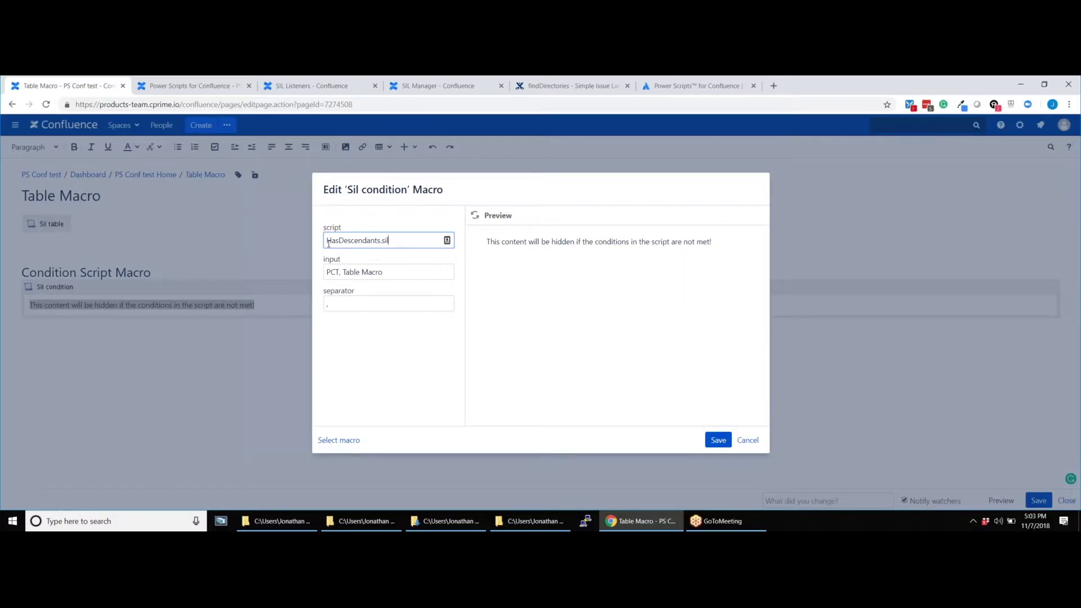
{"action": "left_click", "coordinate": [719, 440]}
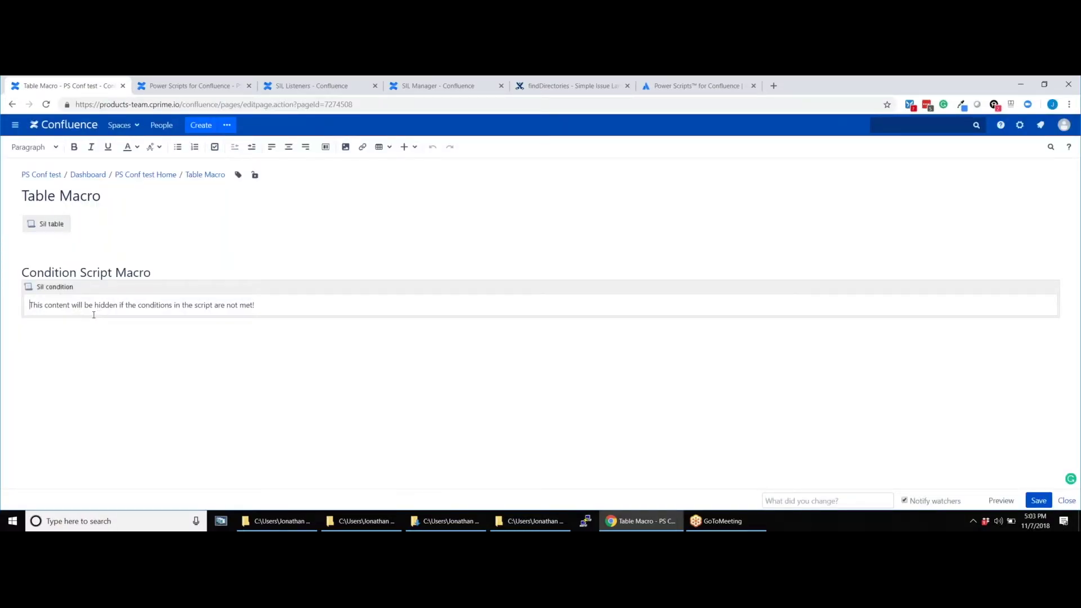
{"action": "left_click_drag", "start_coordinate": [29, 305], "coordinate": [269, 308]}
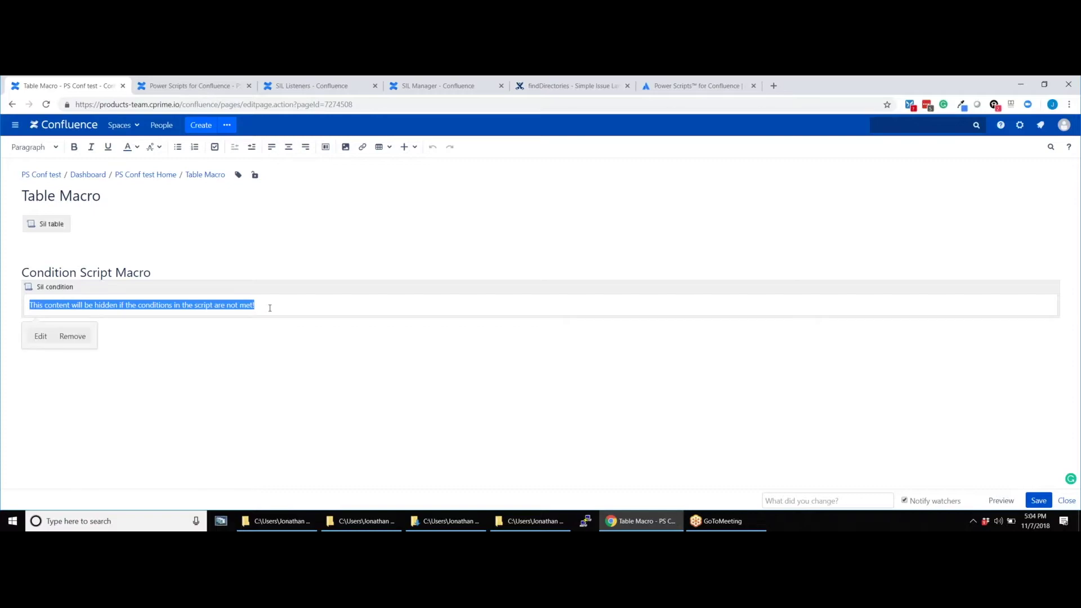
{"action": "left_click", "coordinate": [1045, 505]}
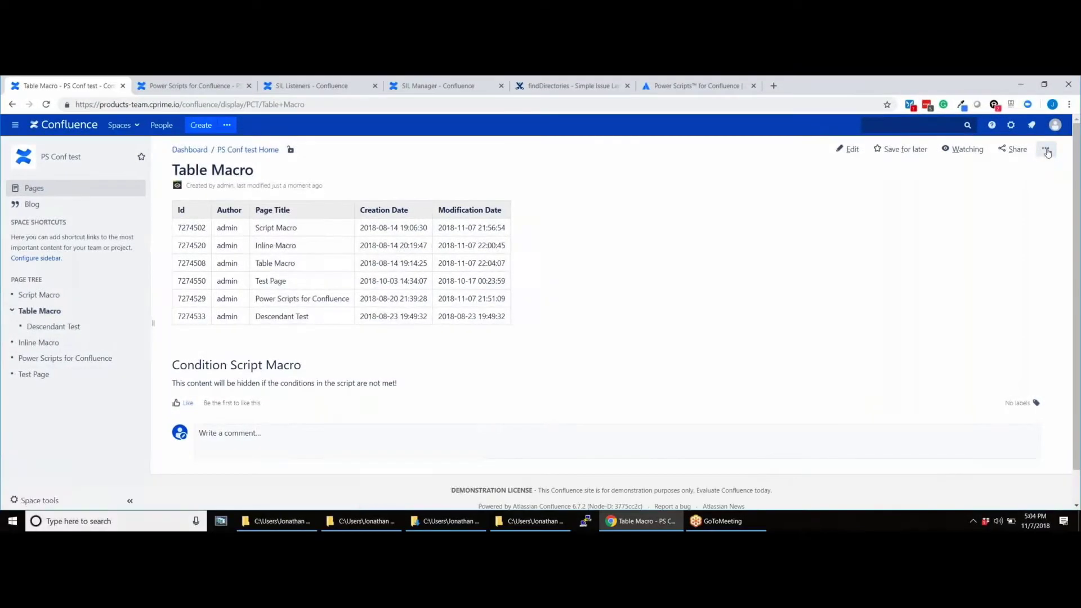
Move Descendant Test directly under PS Conf test Home in the page hierarchy, then view Table Macro.
{"action": "left_click", "coordinate": [1048, 147]}
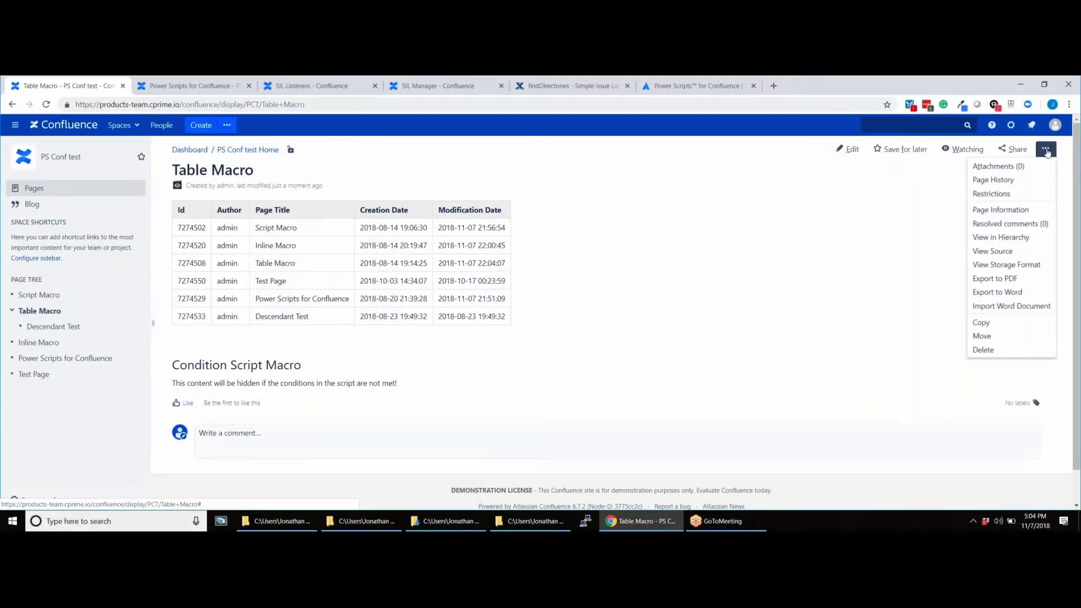
{"action": "left_click", "coordinate": [1030, 237]}
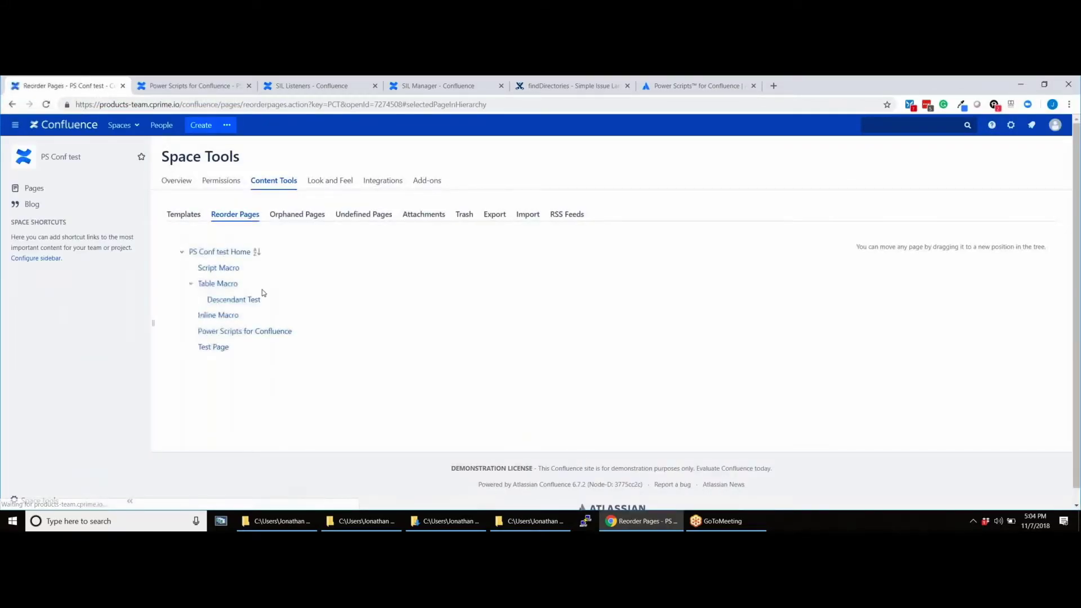
{"action": "left_click_drag", "start_coordinate": [241, 304], "coordinate": [214, 258]}
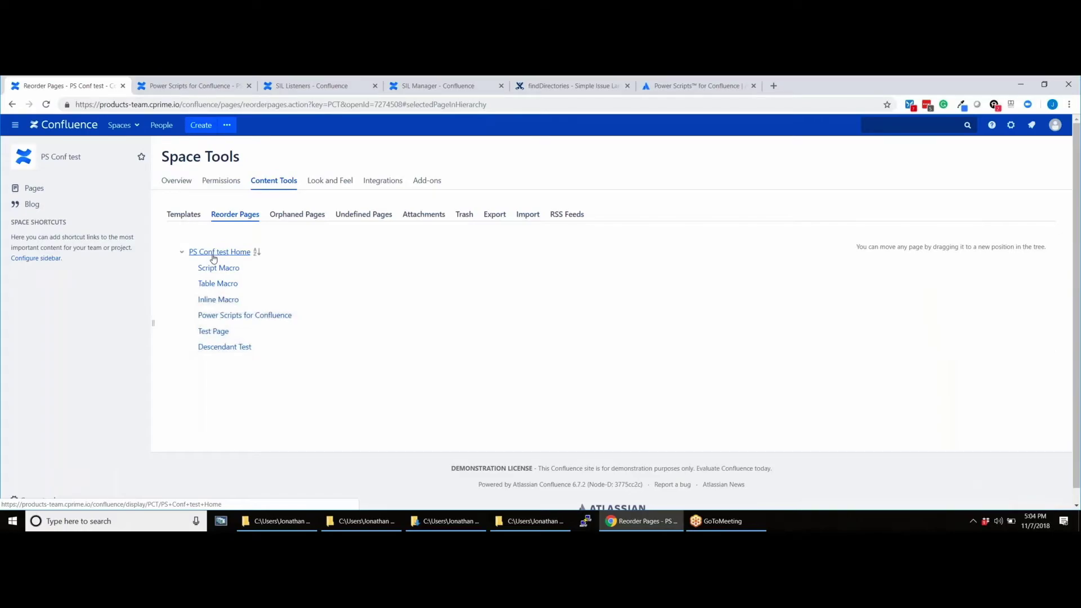
{"action": "left_click", "coordinate": [217, 284]}
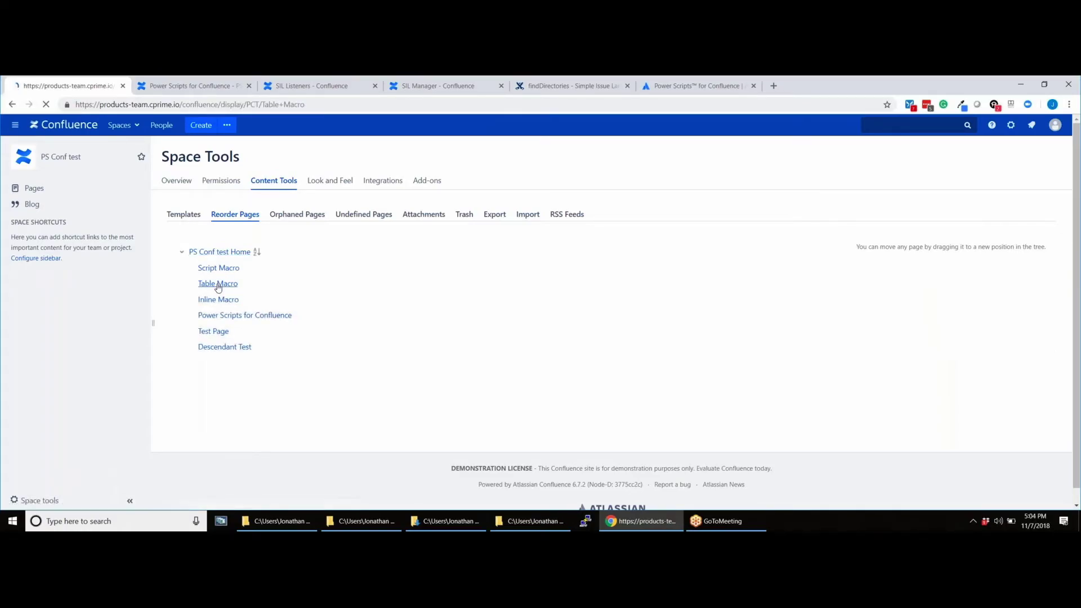